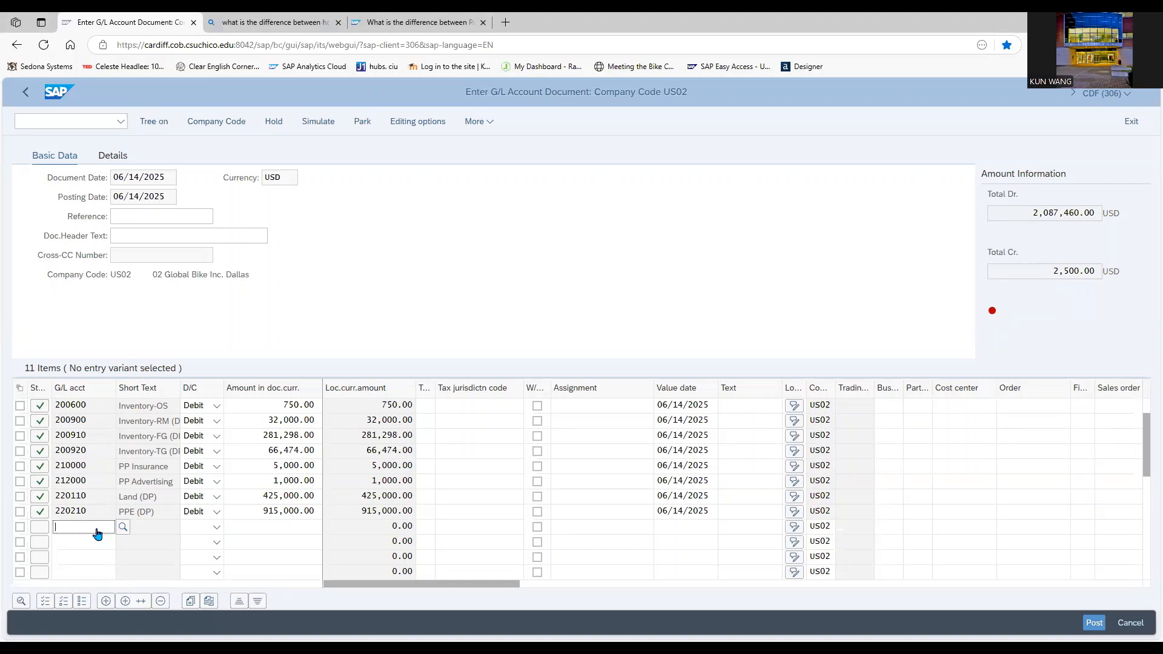
- Add a credit line item of 305000 for G/L account 220310, Accumulated Depreciation-PP&E
text(220310)
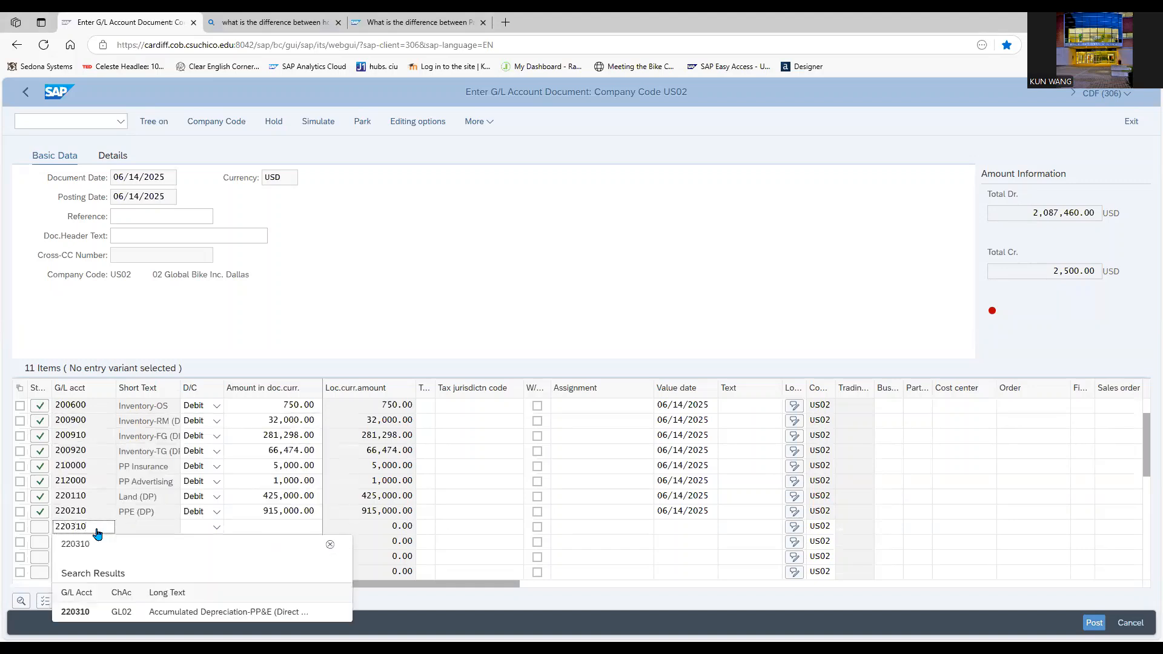
click(97, 610)
click(216, 527)
click(201, 544)
click(261, 526)
text(305000)
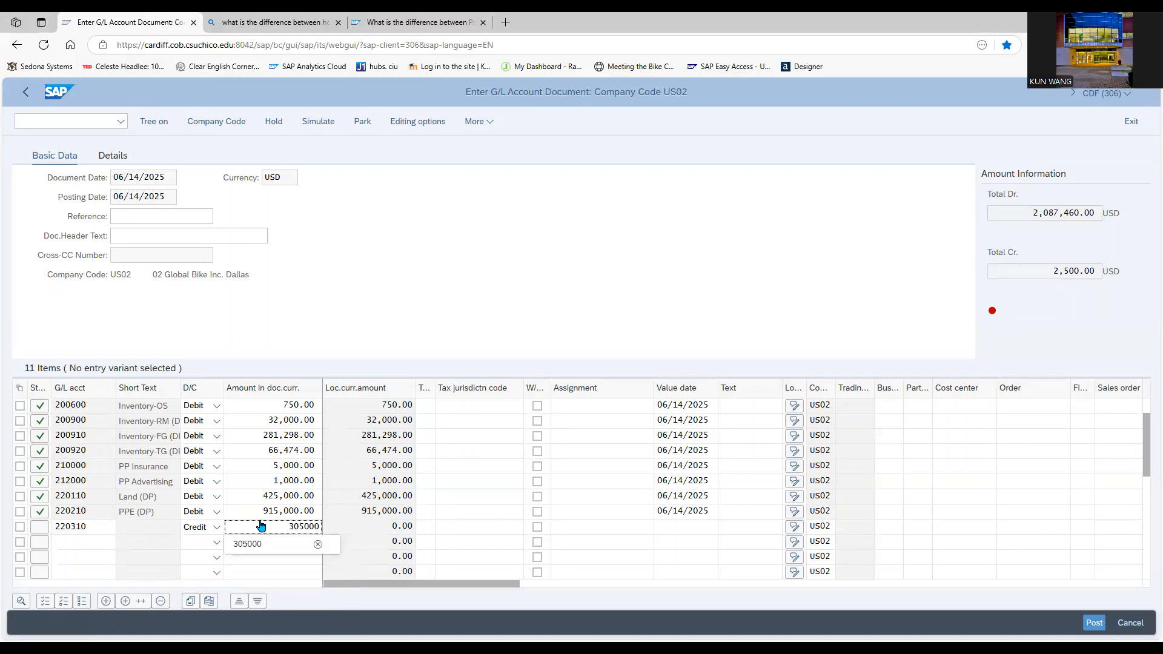
click(239, 547)
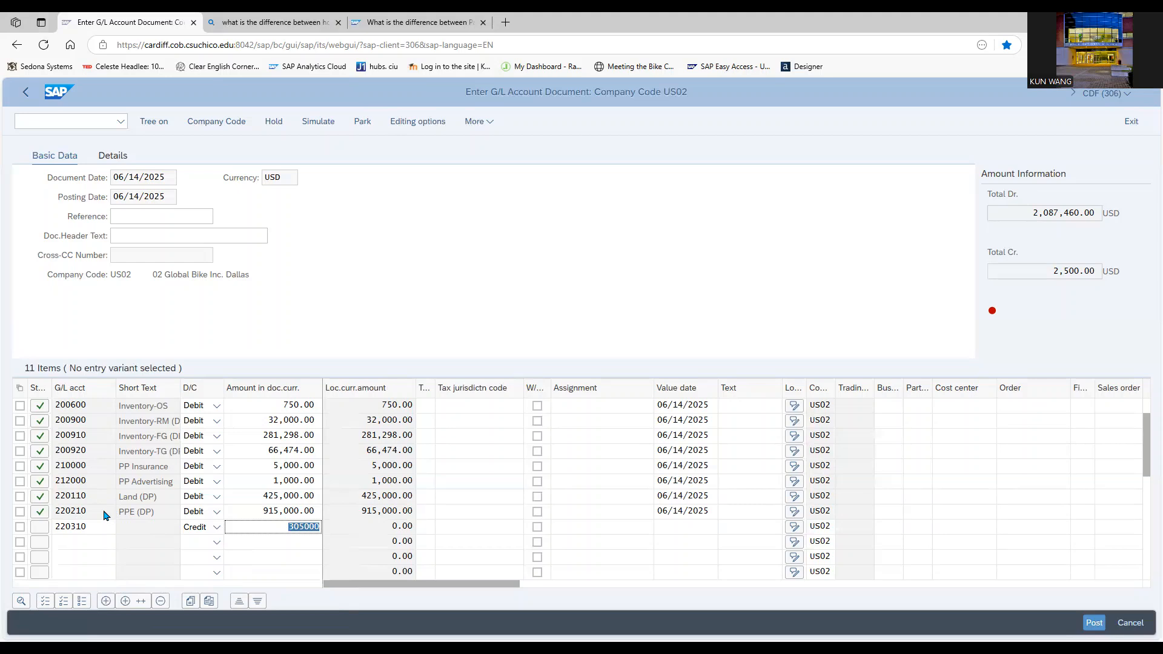
- Add a credit line item of 47900 for G/L account 300200, Payables-Miscellaneous
click(88, 540)
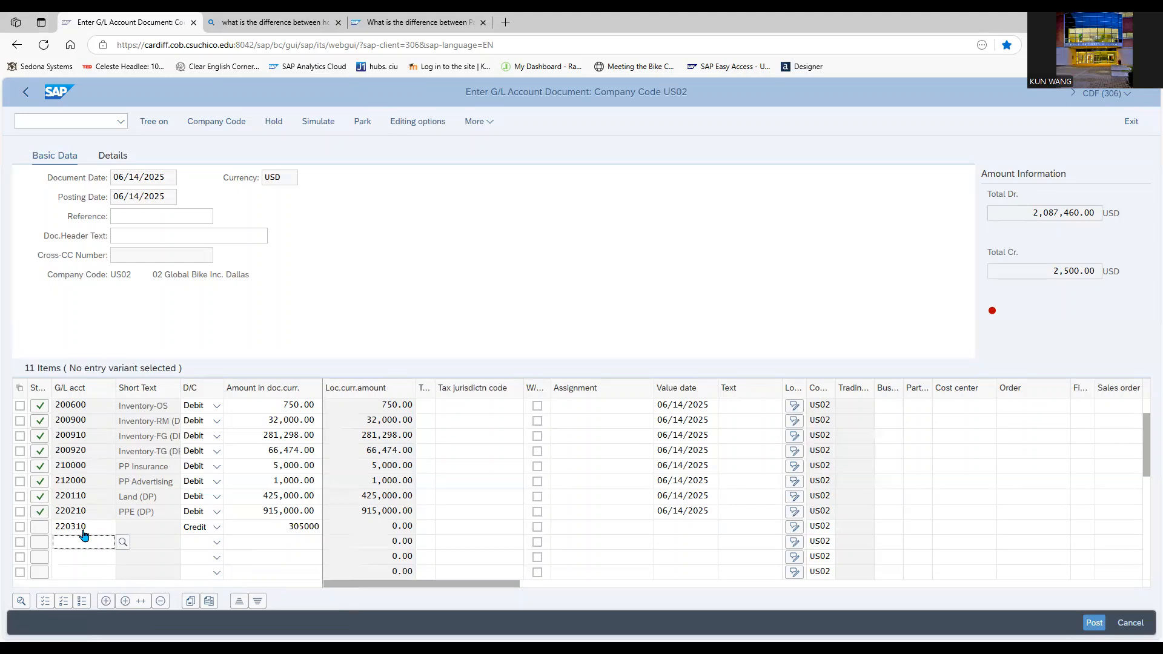
text(300200)
key(Down)
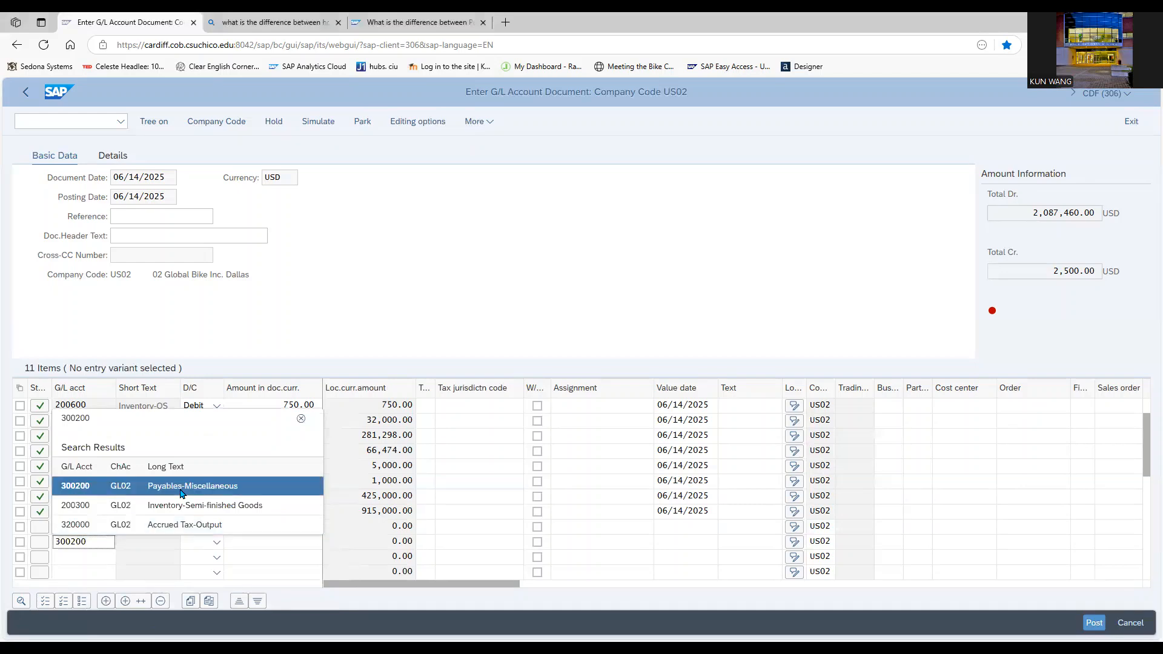
key(Return)
click(219, 549)
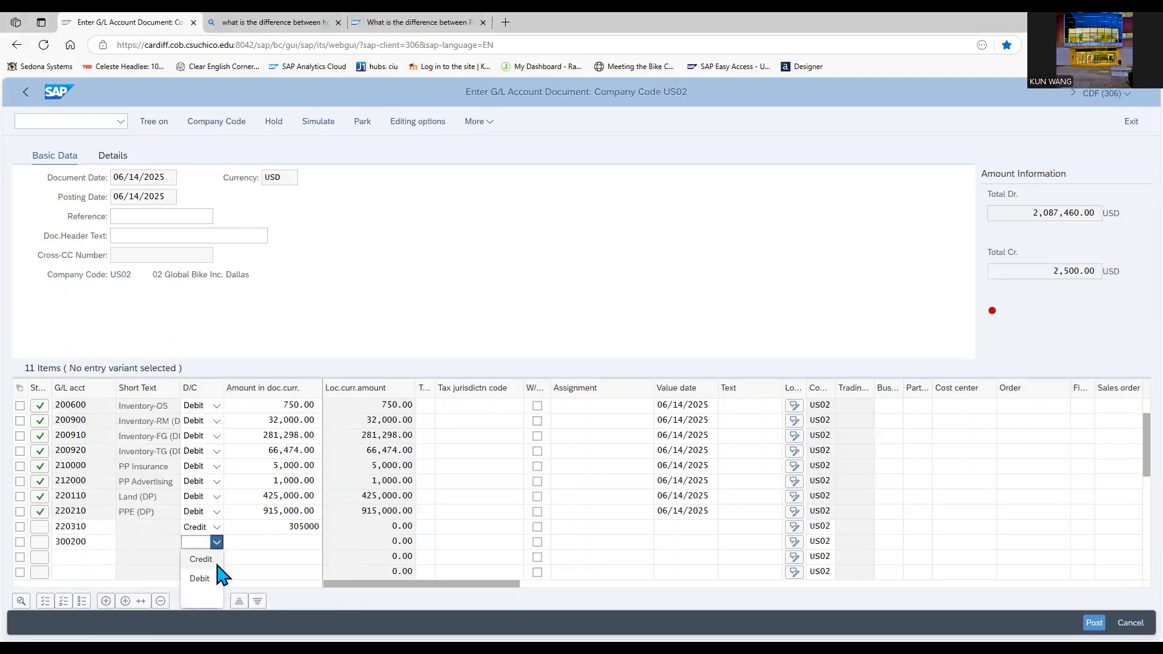
click(227, 557)
click(248, 545)
text(47900)
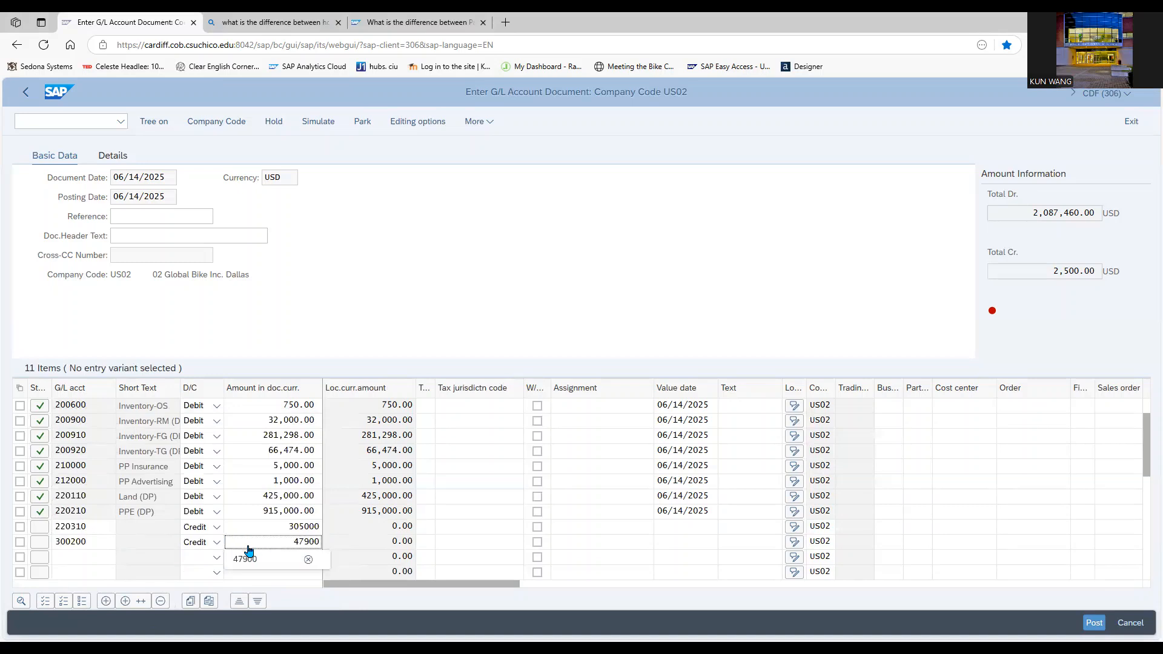
- Add a credit line item of 110000 for G/L account 300700 below the 300200 line
click(97, 558)
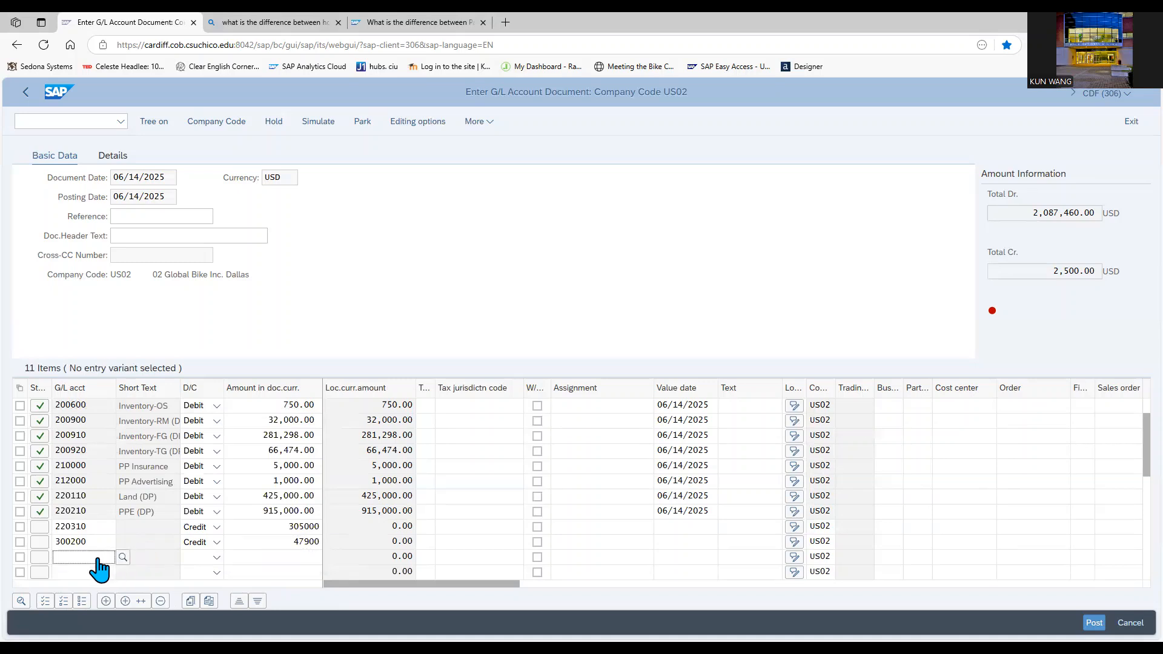
text(300700)
click(164, 538)
click(195, 552)
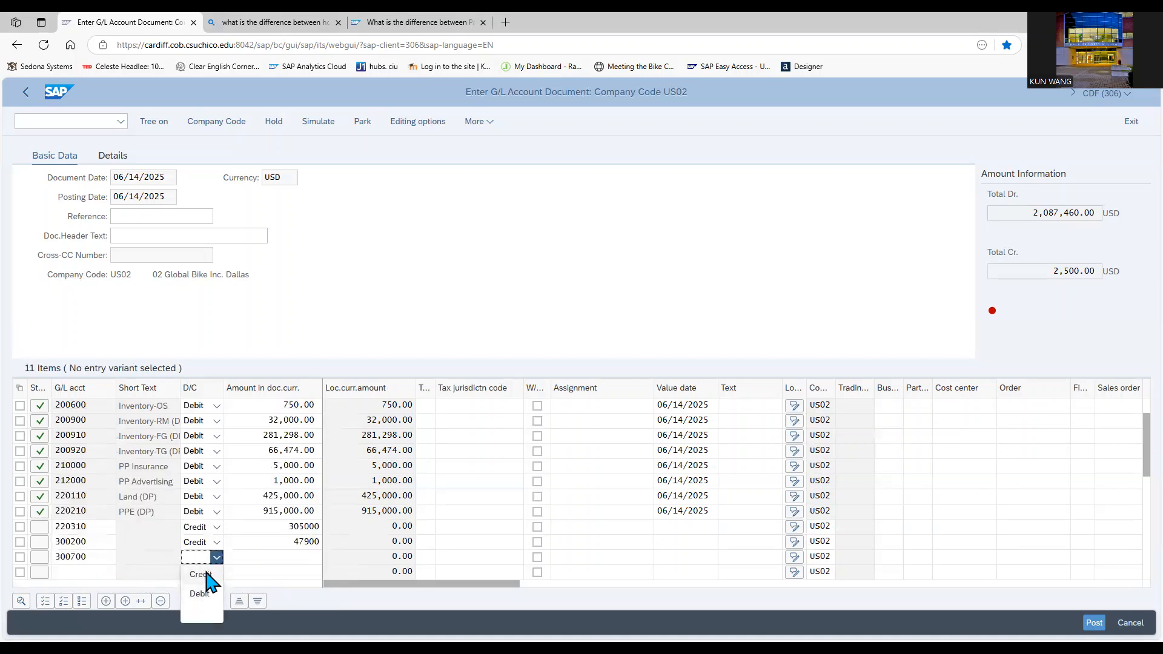
click(201, 590)
click(259, 558)
text(110000)
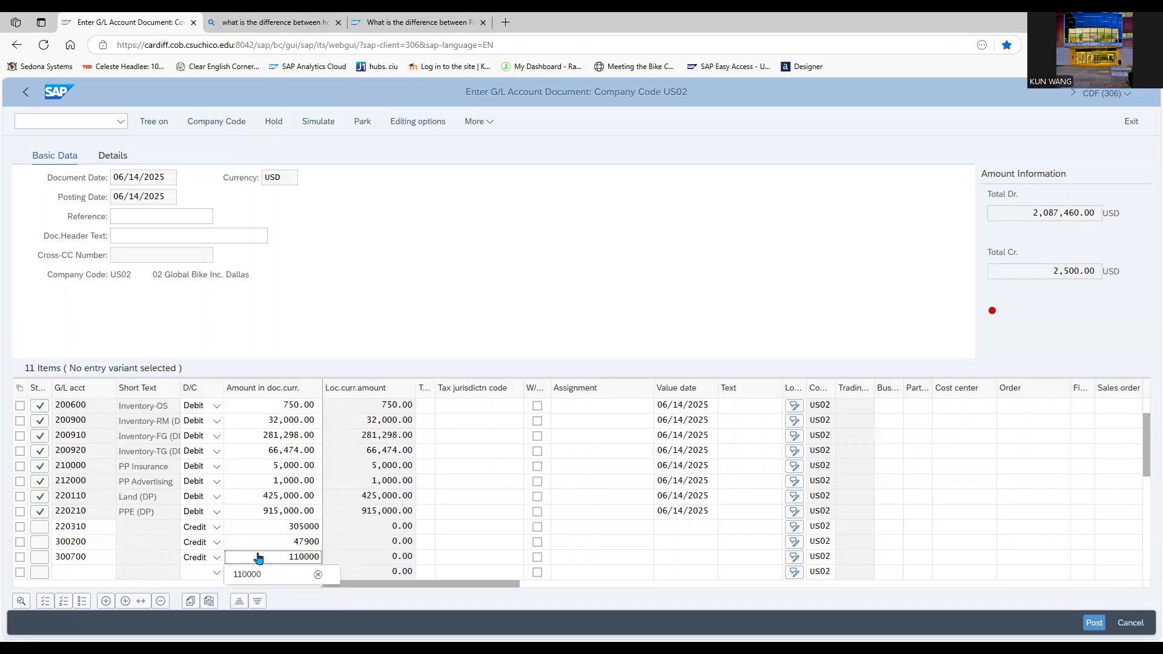
- Add a credit line item of 988 for G/L account 300800 below the 300700 line
click(101, 573)
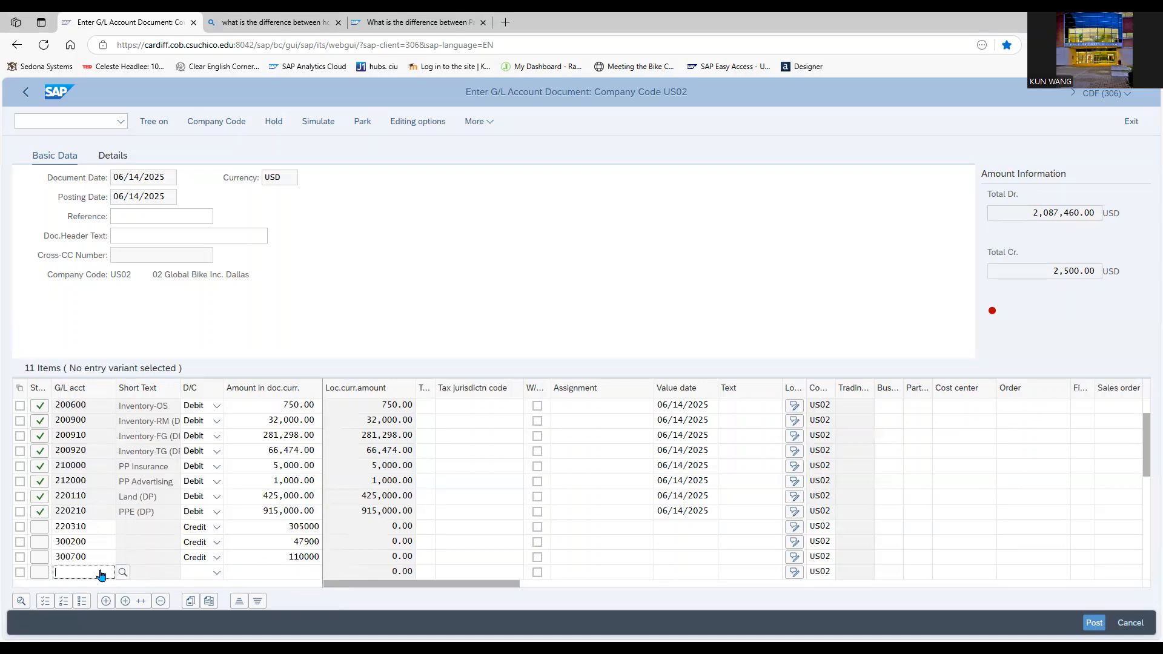
text(300800)
click(191, 543)
click(217, 573)
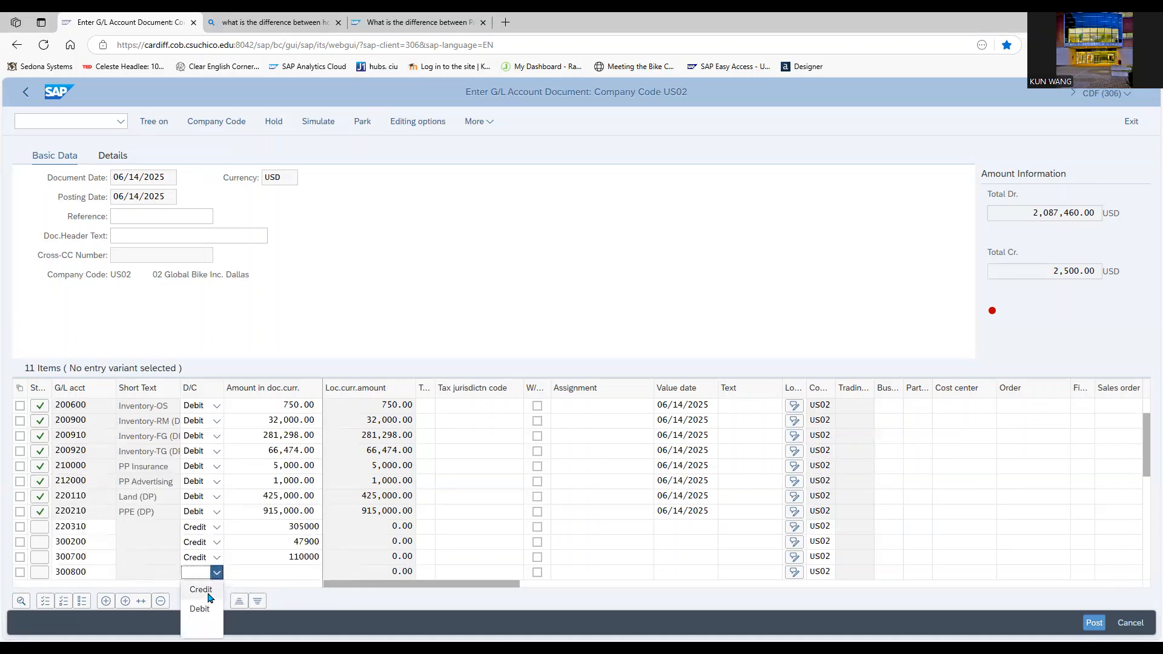
click(200, 589)
click(288, 573)
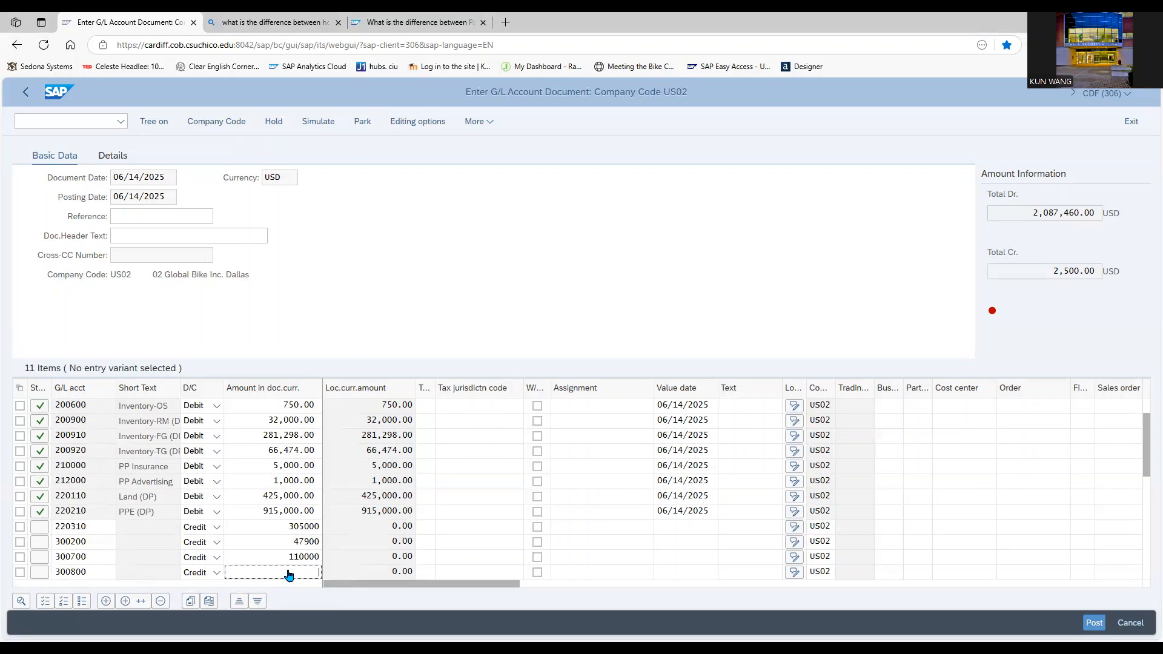
text(988)
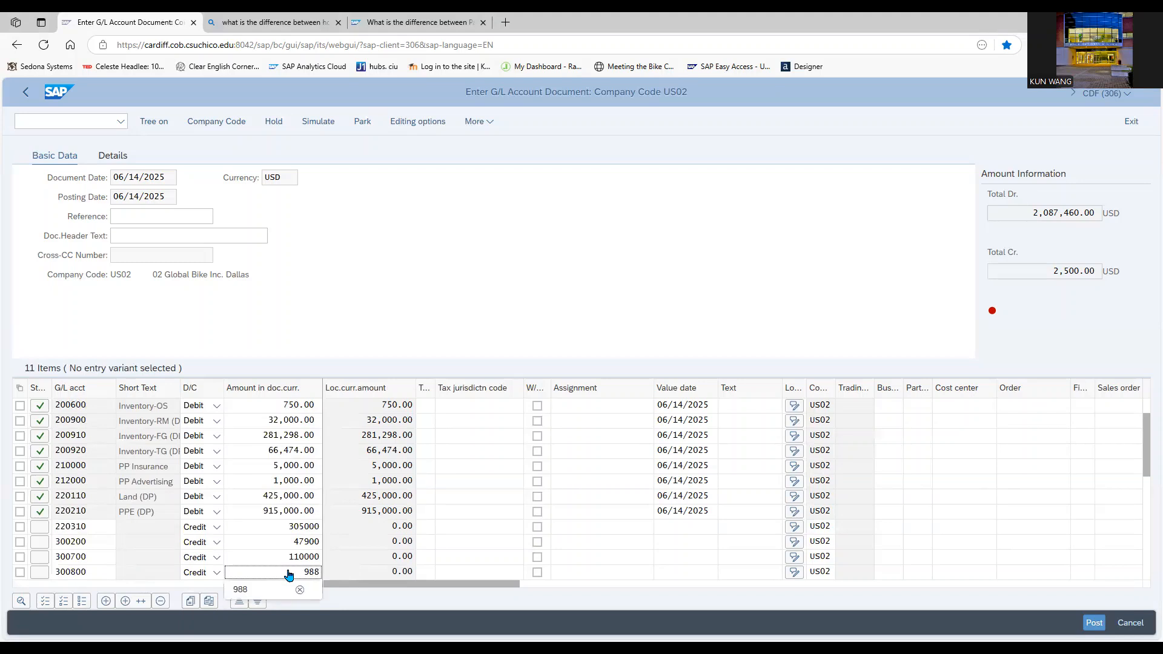
click(237, 588)
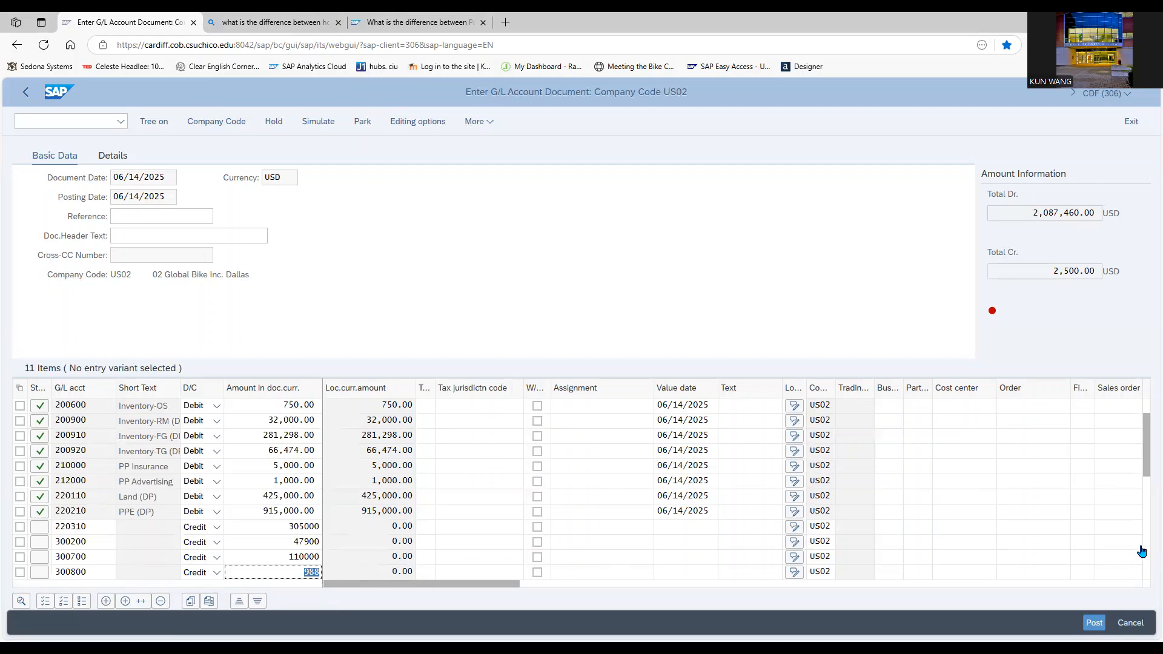
- Add a credit line item of 3063 for G/L account 320000, Accrued Tax-Output, in the next empty row
drag(1146, 472, 1145, 499)
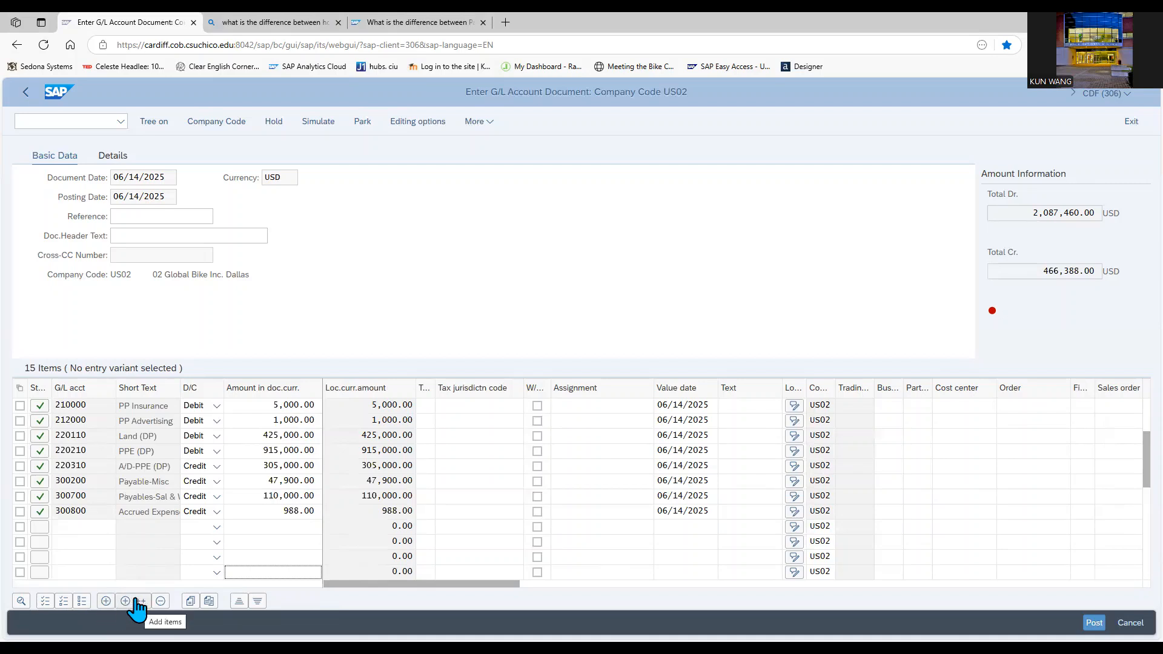
click(85, 527)
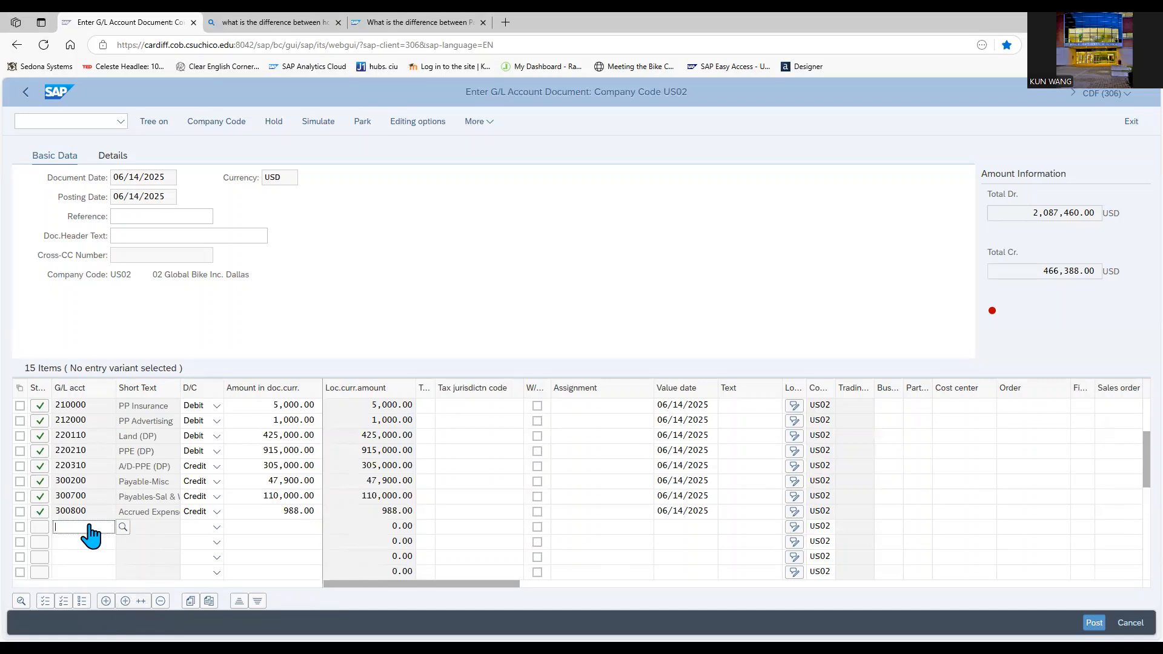
text(320000)
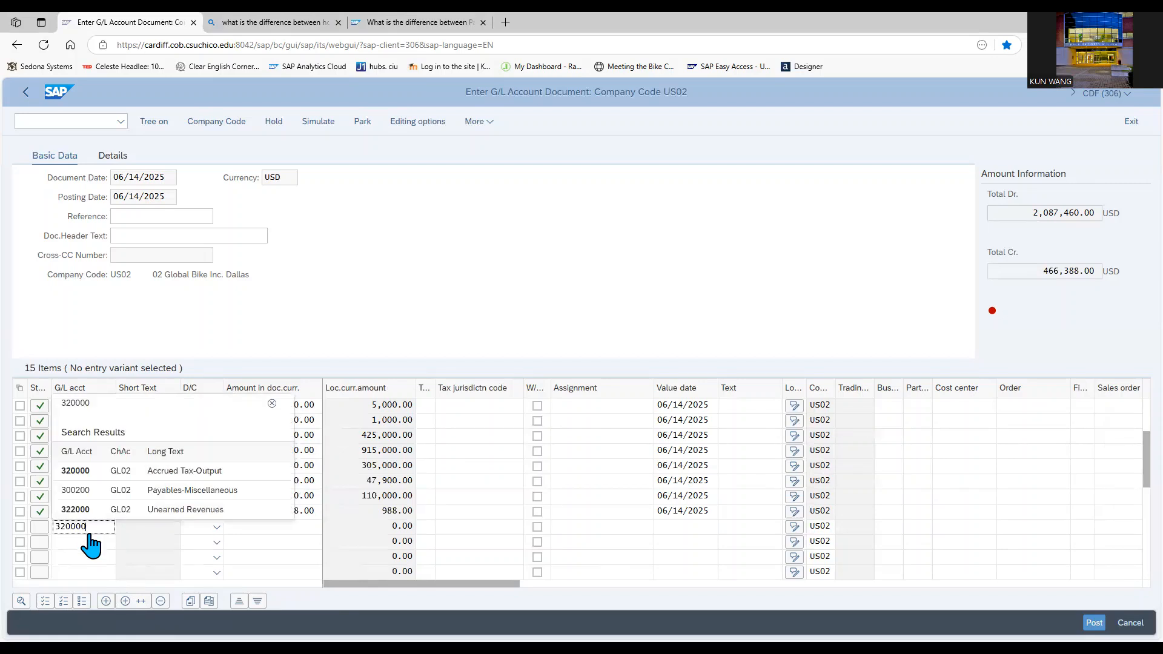
click(216, 527)
click(201, 544)
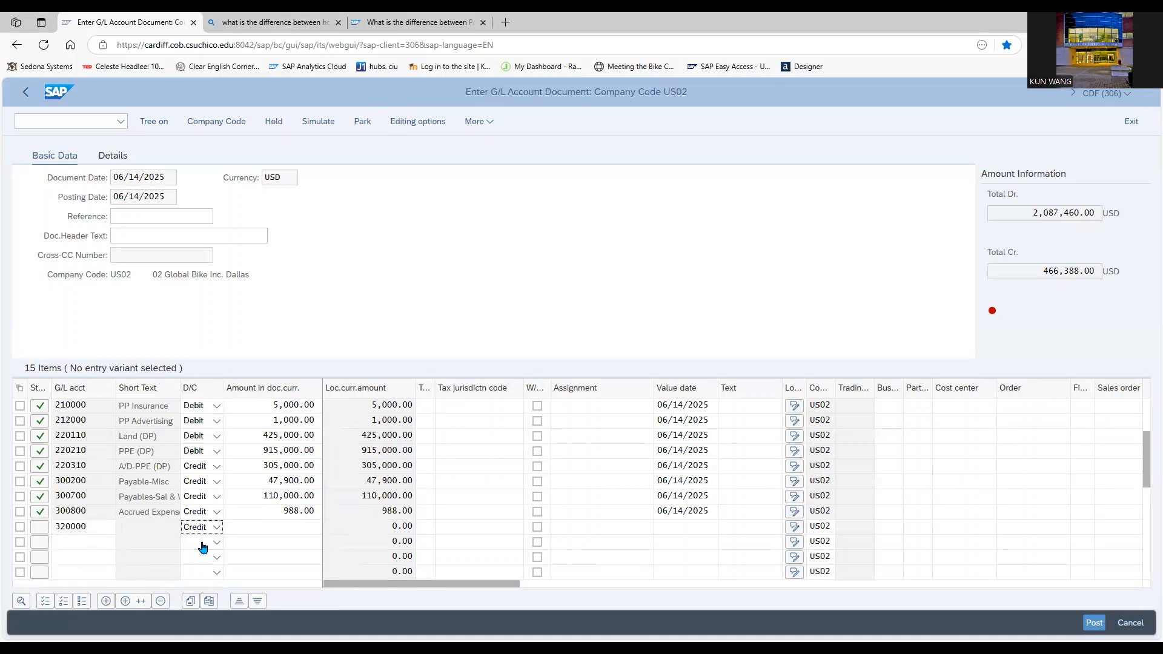
click(267, 527)
text(3063)
click(247, 543)
- Add a line item for G/L account 329000, Common Stock, with an amount of 10000000
click(89, 544)
text(329000)
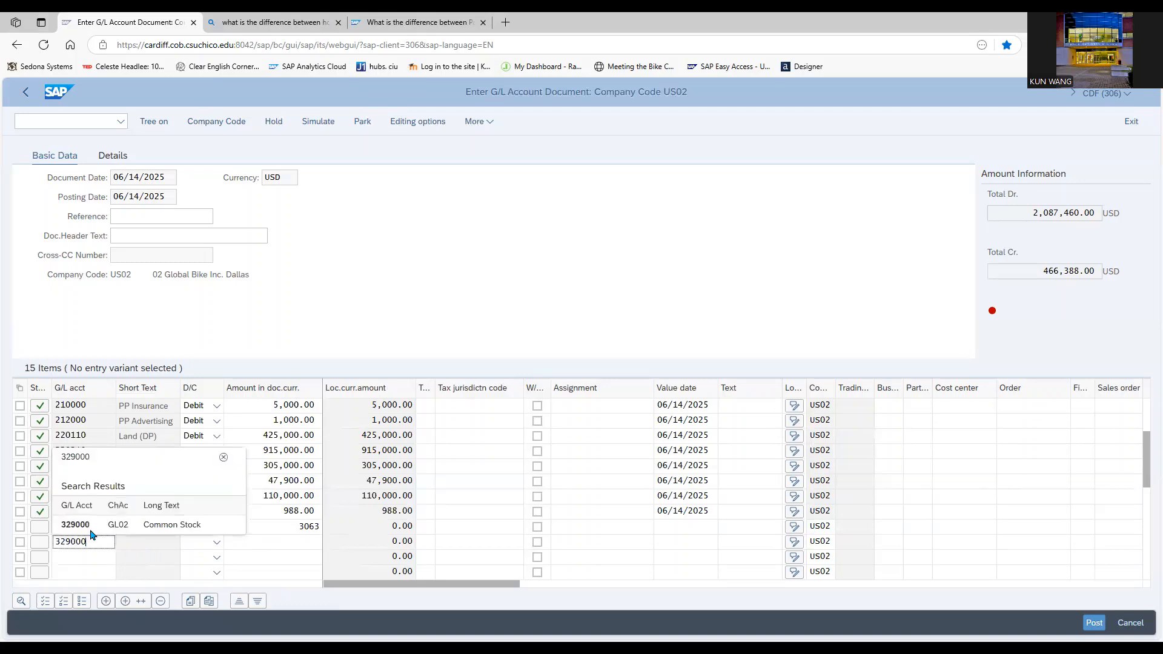
click(91, 524)
click(269, 545)
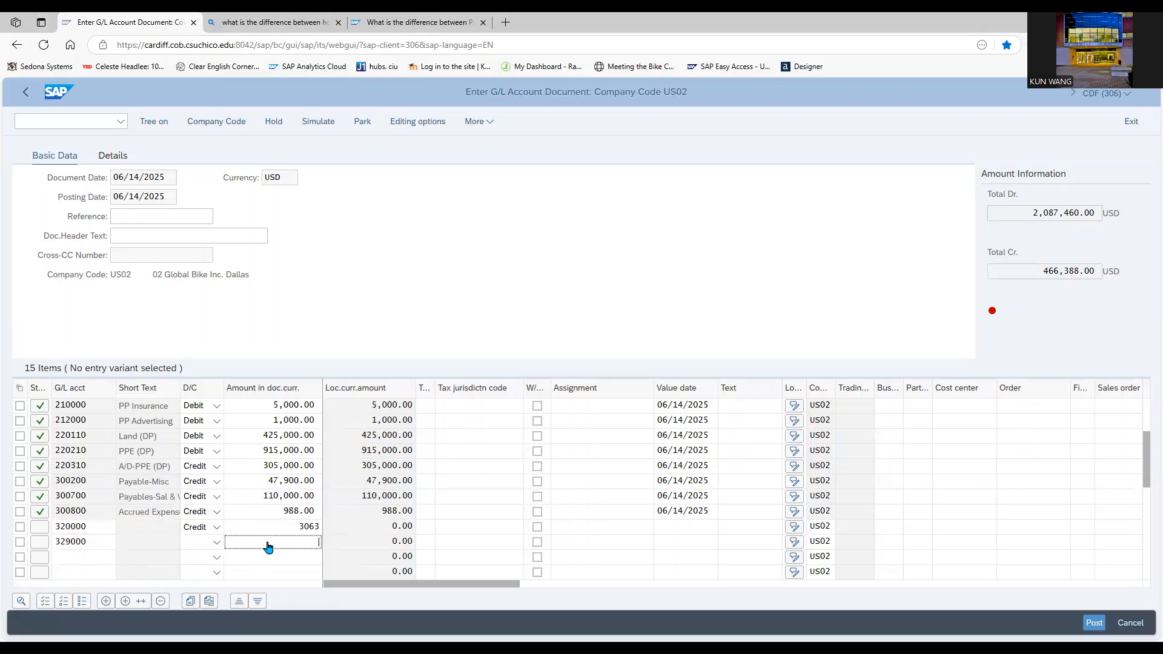
text(10000000)
- Add a credit line item of 618009 for G/L account 330100, Retained Earnings, and mark the 329000 line as Credit
click(86, 562)
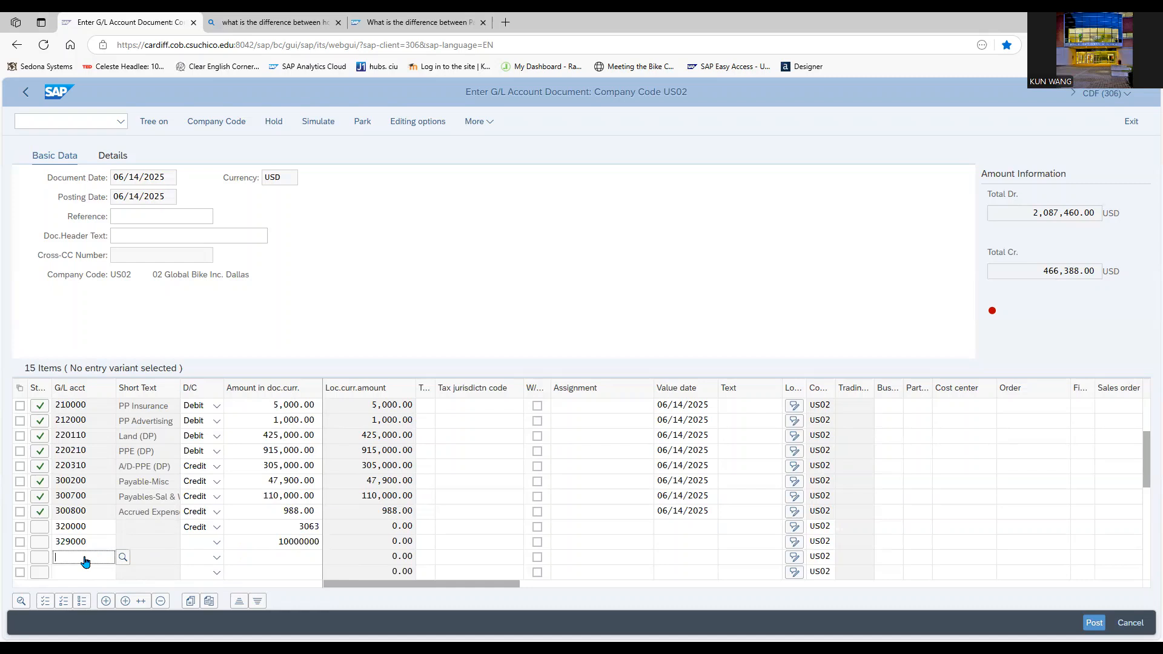
text(330100)
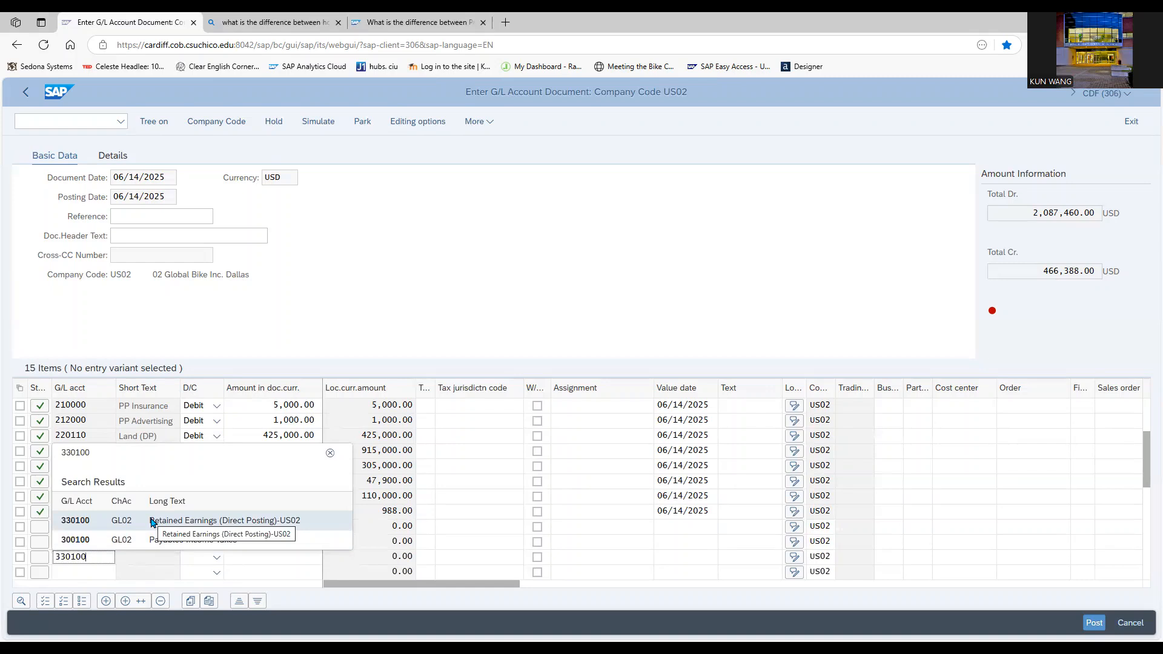
click(152, 522)
click(216, 542)
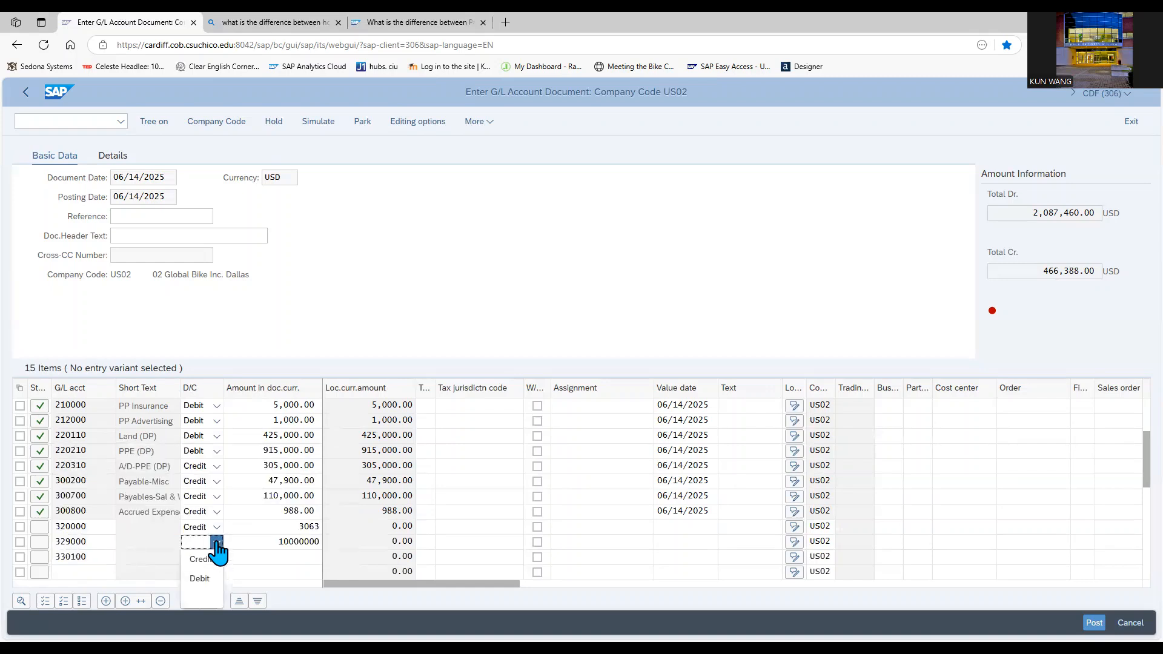
click(209, 558)
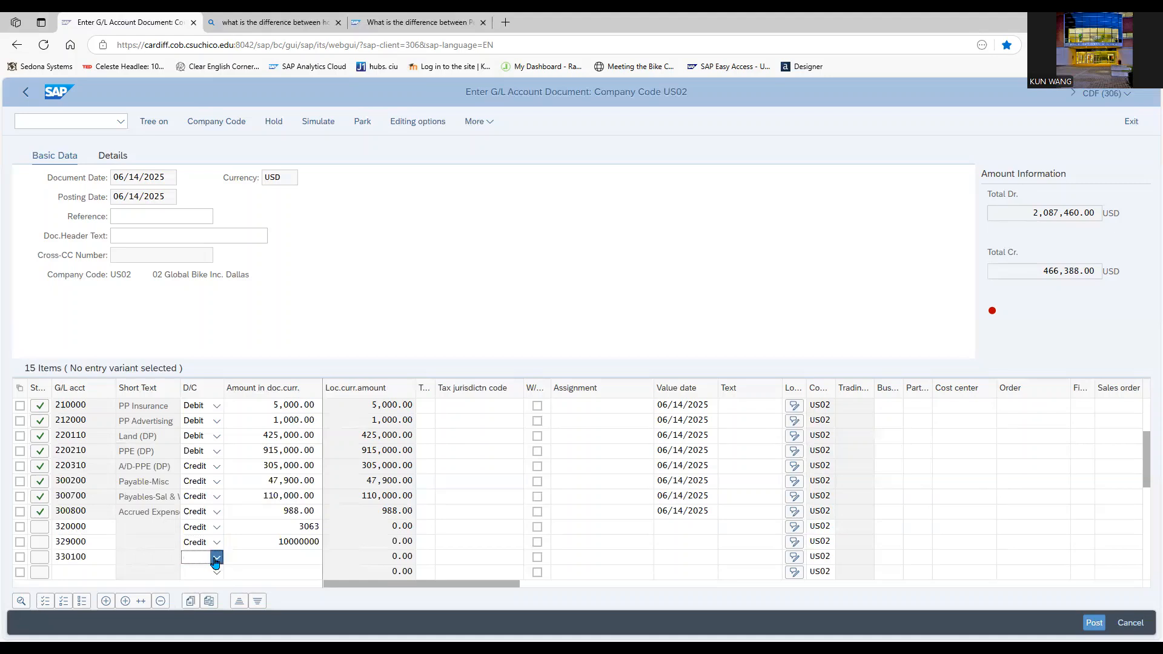
click(216, 558)
click(207, 574)
click(257, 563)
text(618009)
- Correct the amount of the Common Stock line, G/L account 329000, to 1,000,000.00
double_click(263, 547)
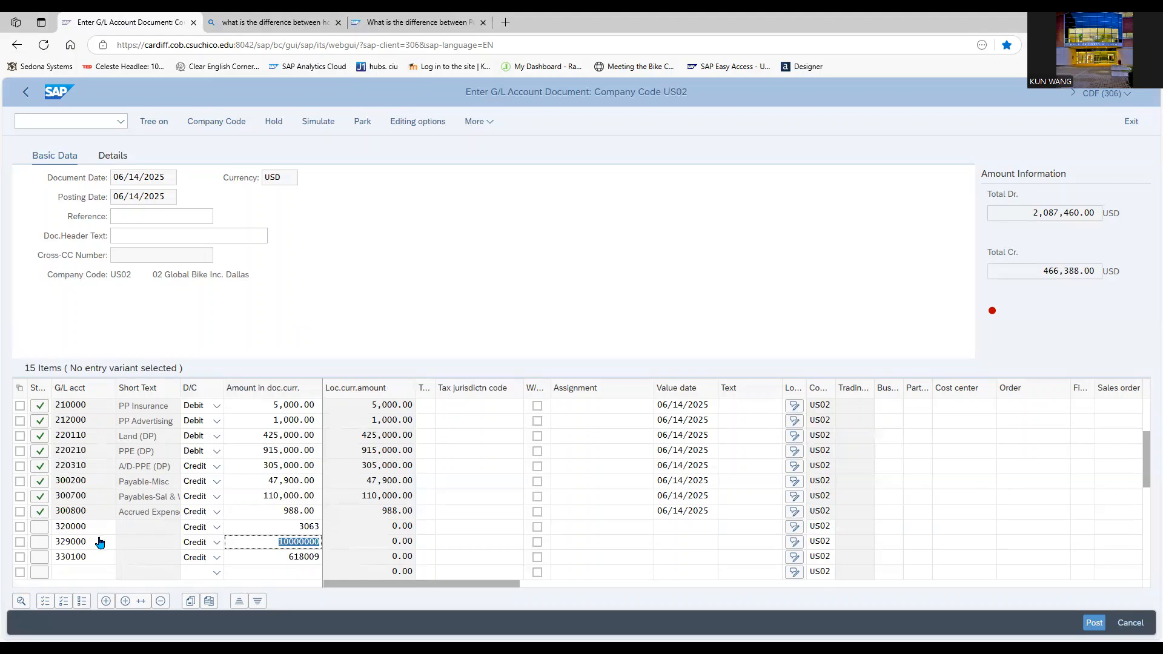
key(Return)
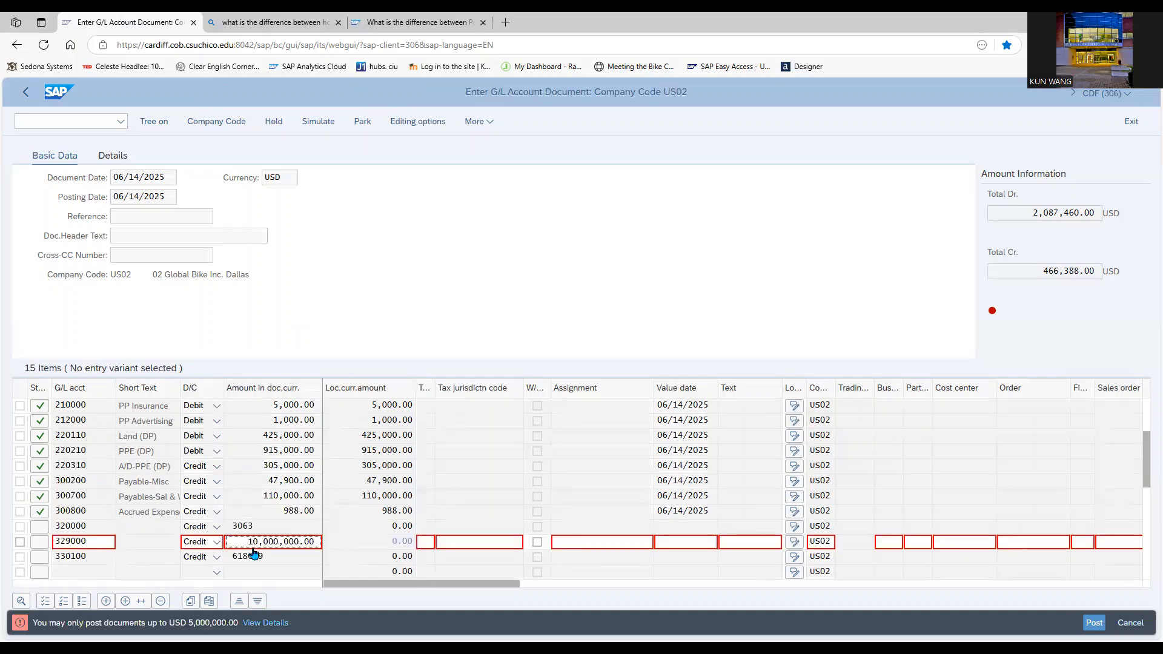
key(Delete)
click(318, 339)
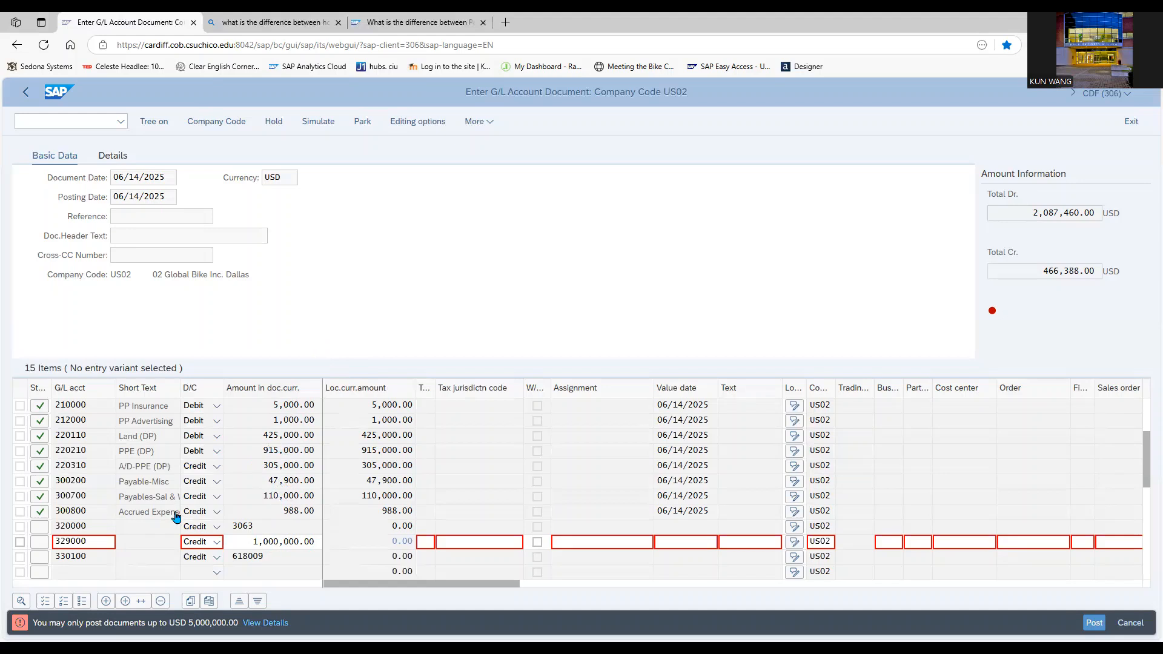
- Simulate the G/L account document to review its line items, and post it in company code US02
scroll(219, 486, up, 3)
scroll(219, 487, up, 1)
scroll(219, 487, up, 5)
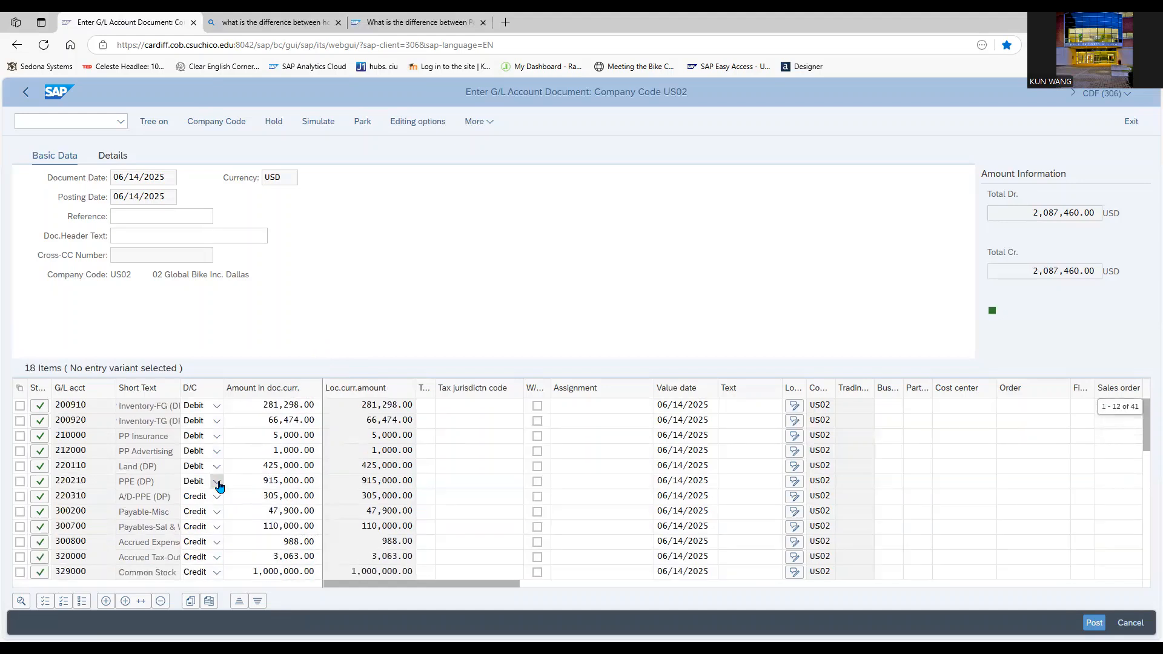
click(324, 126)
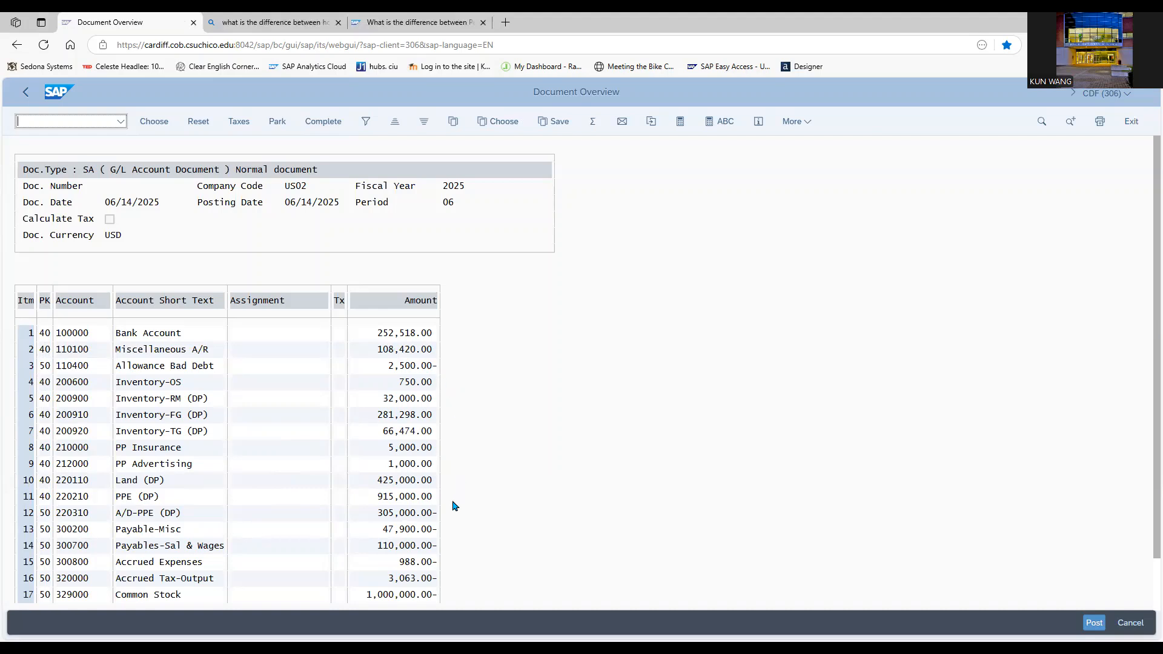
scroll(507, 521, down, 1)
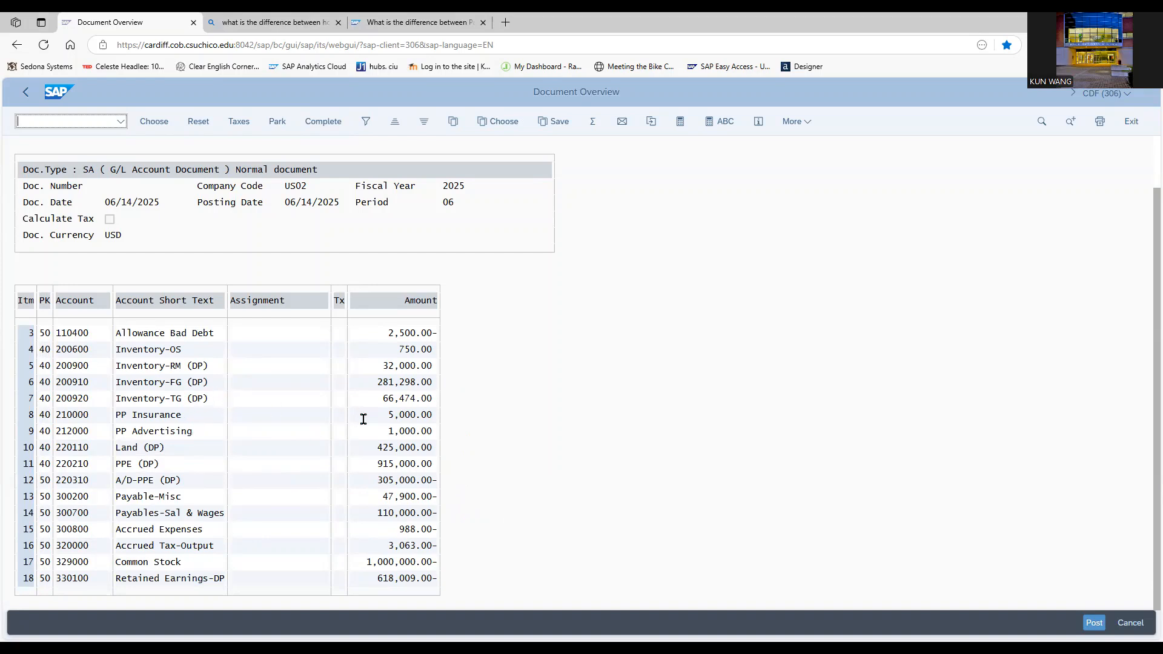
click(1093, 623)
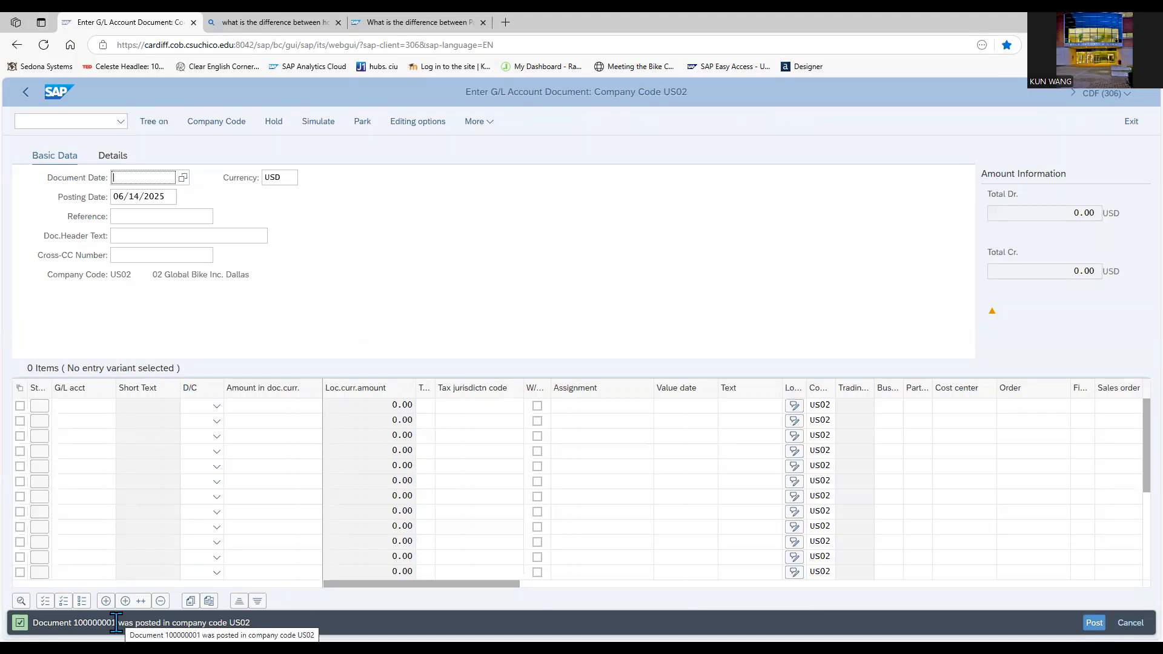
- Set the new document's date to 06/14/2025 and place the cursor in the first line item's G/L account
click(182, 178)
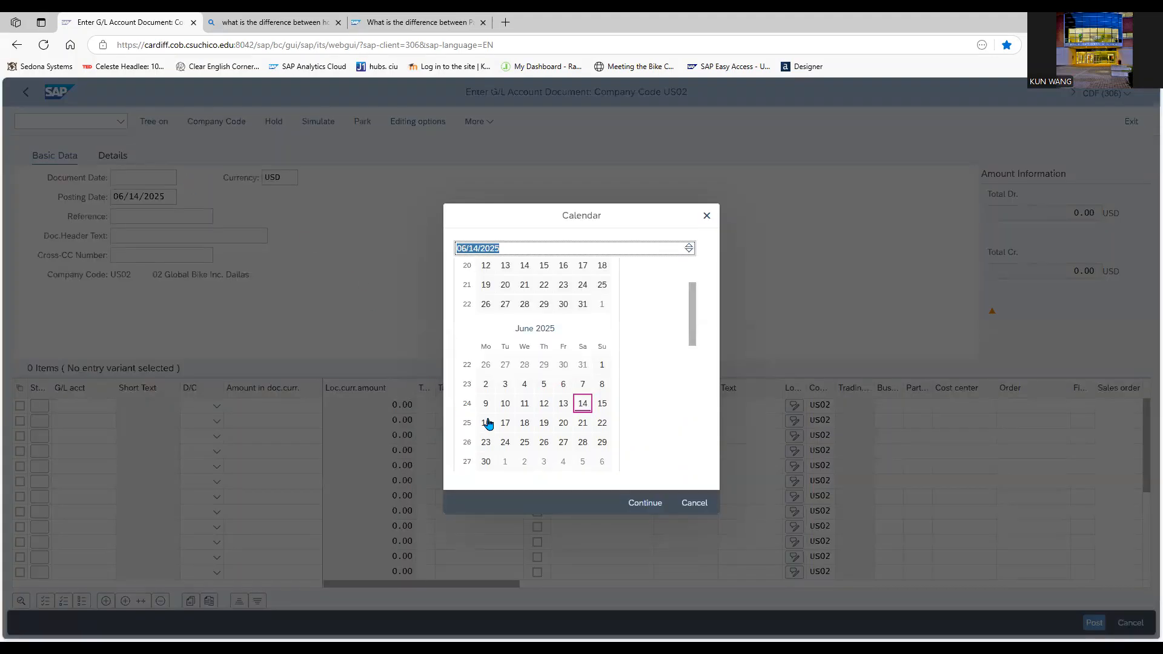
click(582, 404)
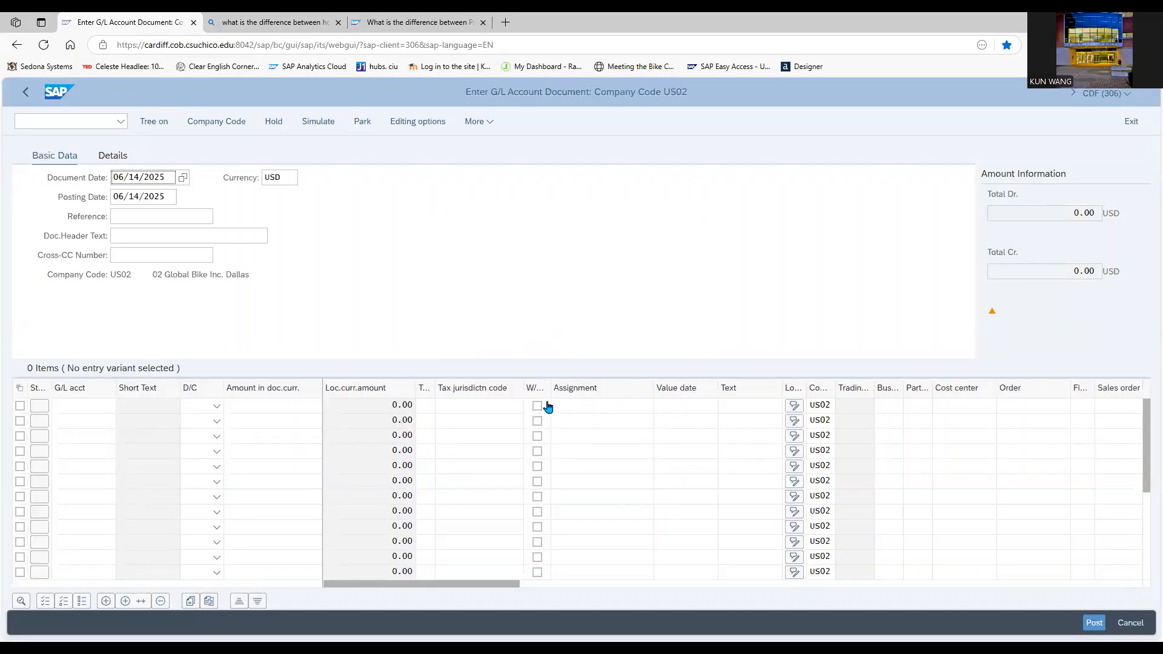
click(79, 407)
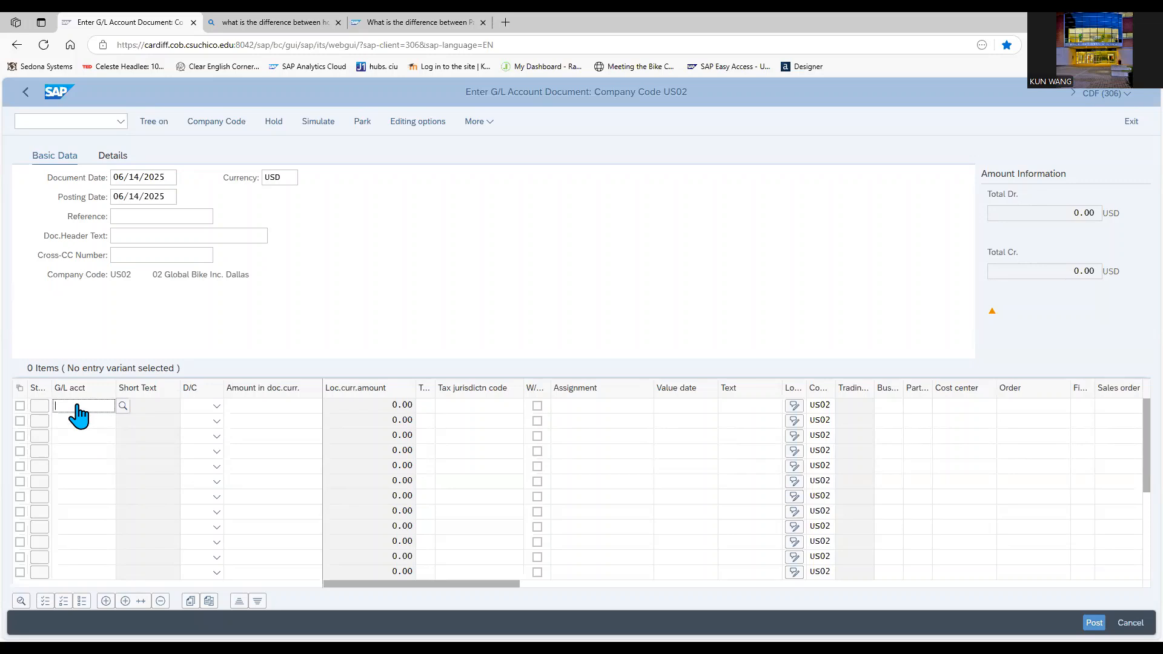
- Enter a debit line item of 110000 for G/L account 300700, Payables-Salaries and Wages, in the first row
text(300700)
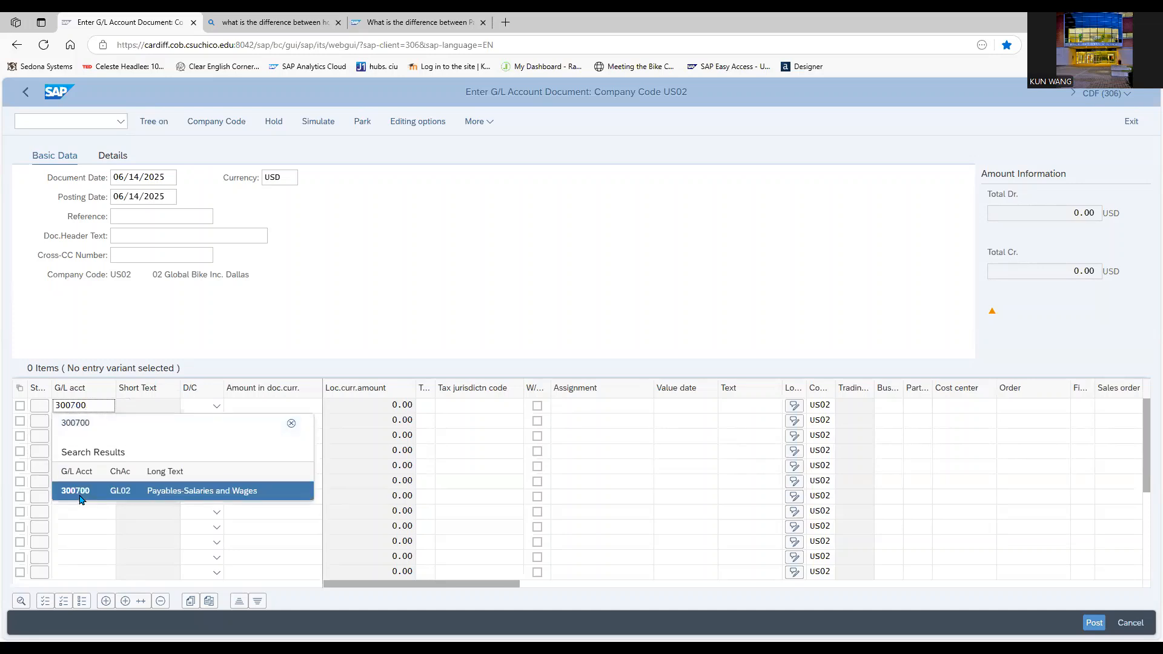
click(83, 497)
click(217, 406)
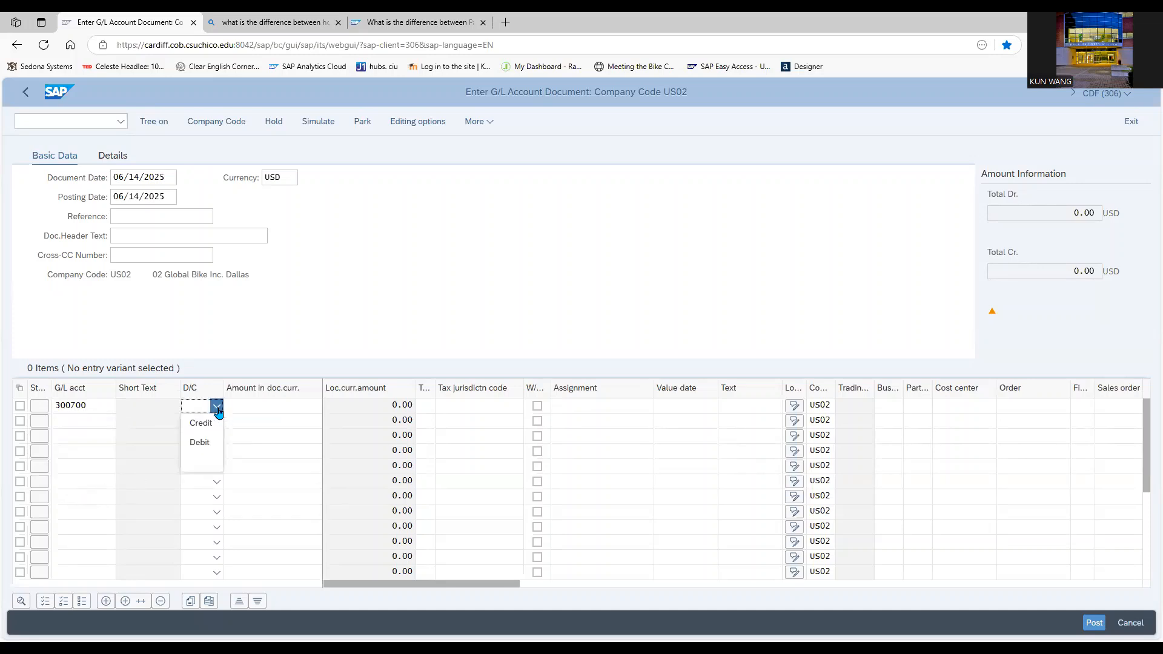
click(200, 444)
click(246, 409)
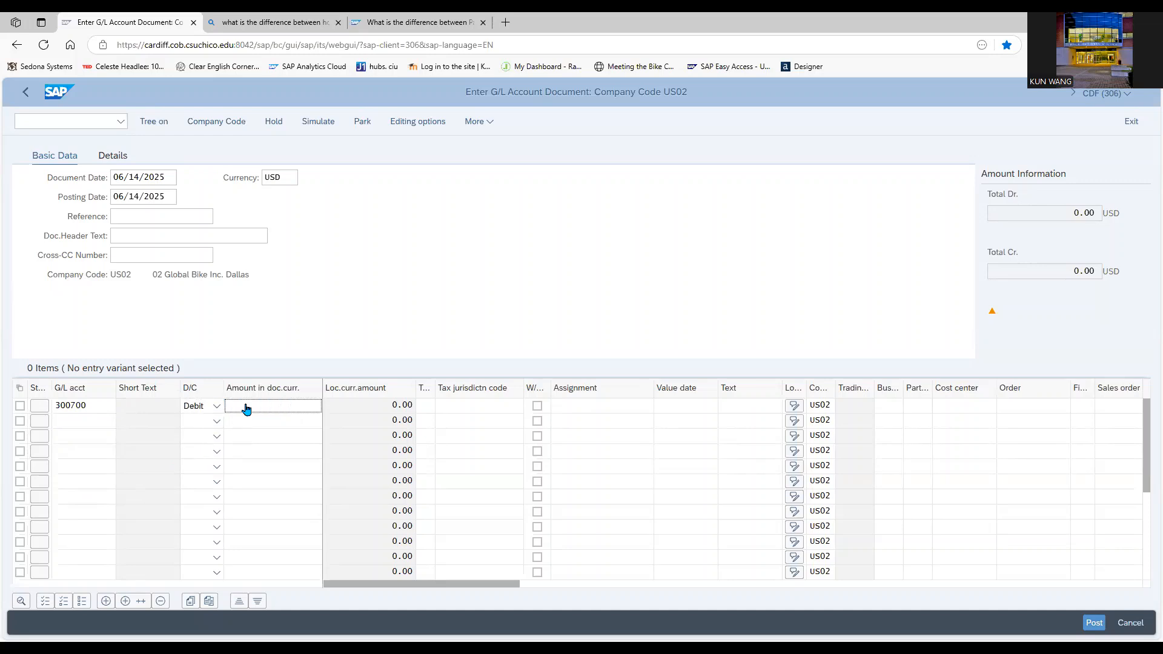
text(110000)
- Add a credit line item of 110000 for G/L account 100000, Bank Account, in the second row
click(246, 422)
click(81, 422)
text(10000)
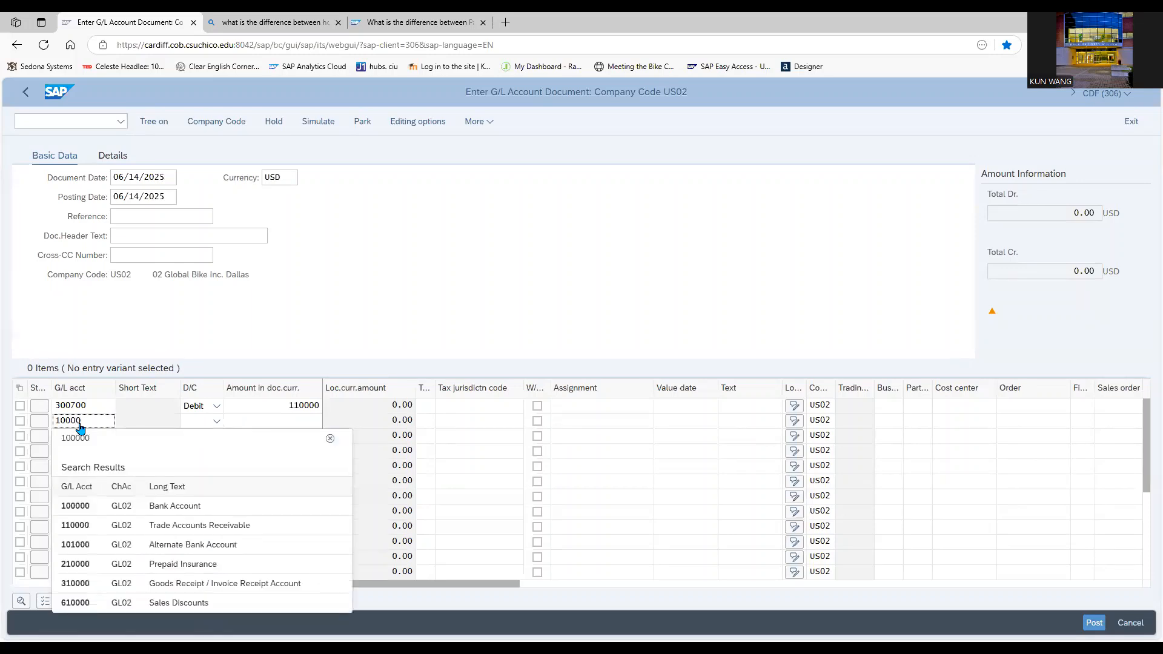
click(130, 506)
click(219, 427)
click(215, 437)
click(260, 424)
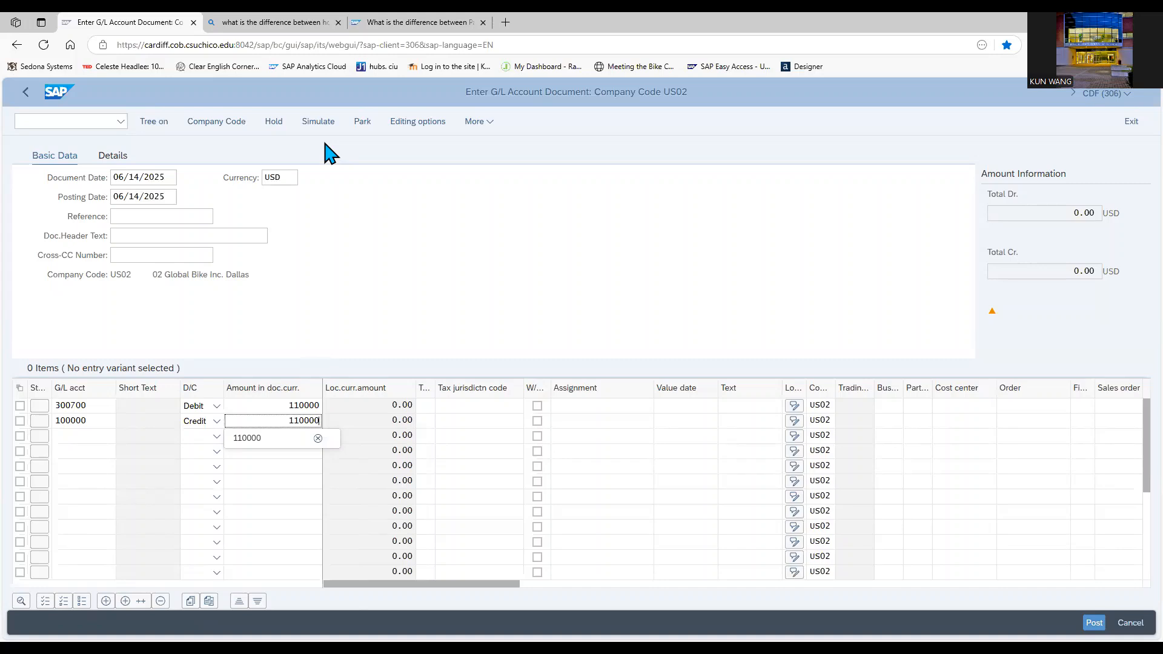
- Simulate the salaries payable payment document to check its two line items, and post it
click(318, 122)
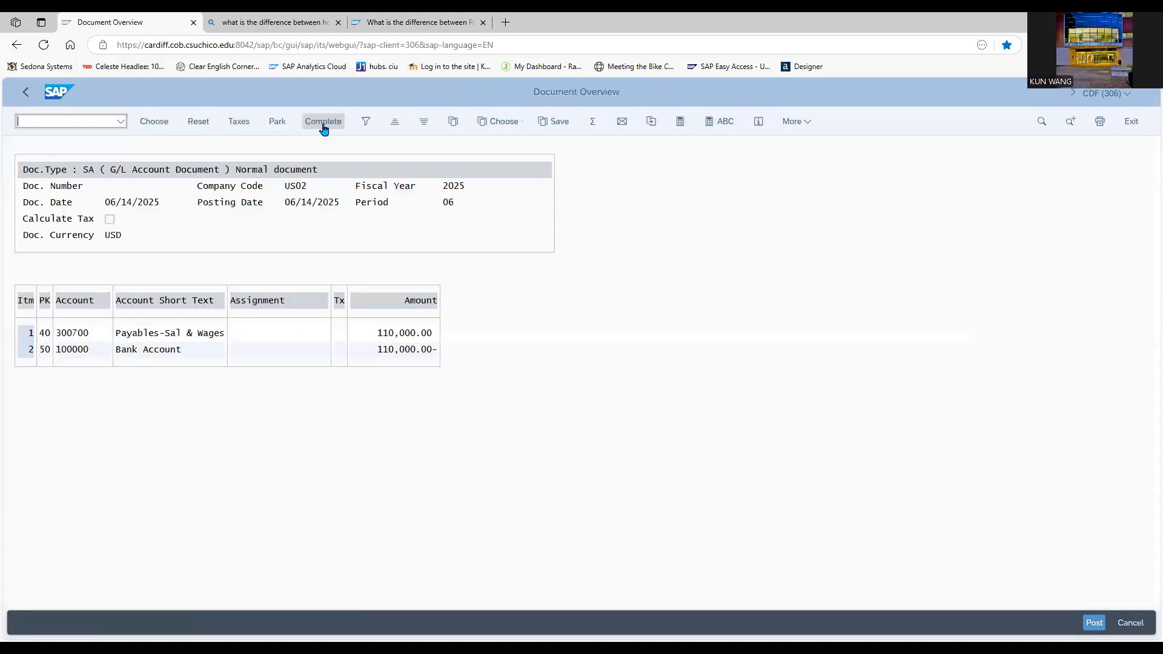
click(1092, 617)
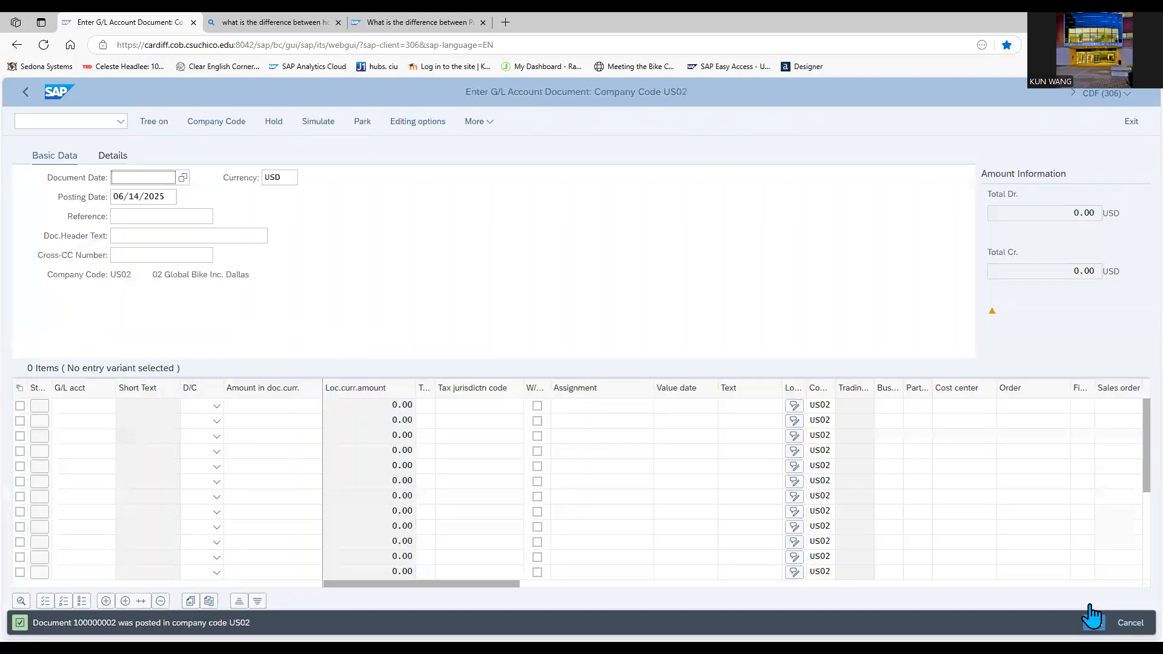